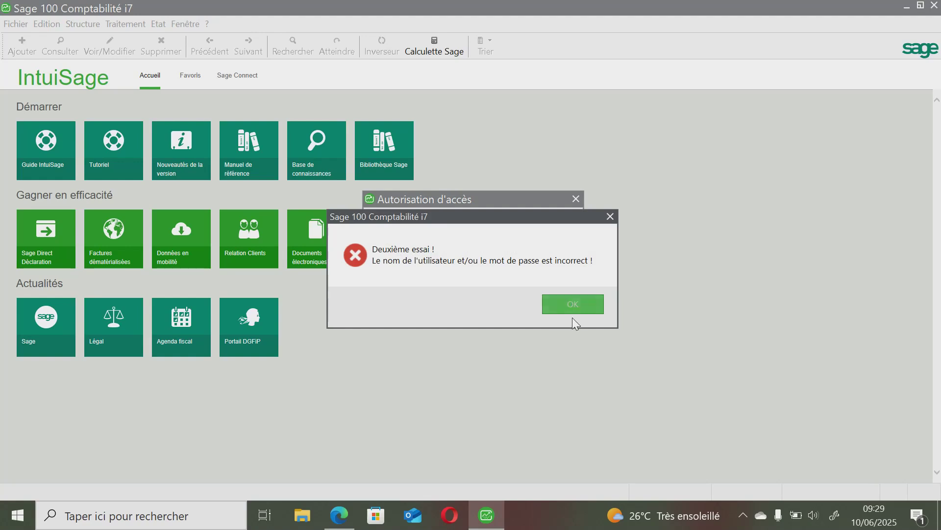
# Step: Dismiss the login error, remove the angle brackets around the user name, and sign in to the KIMIA SA file
pyautogui.click(572, 304)
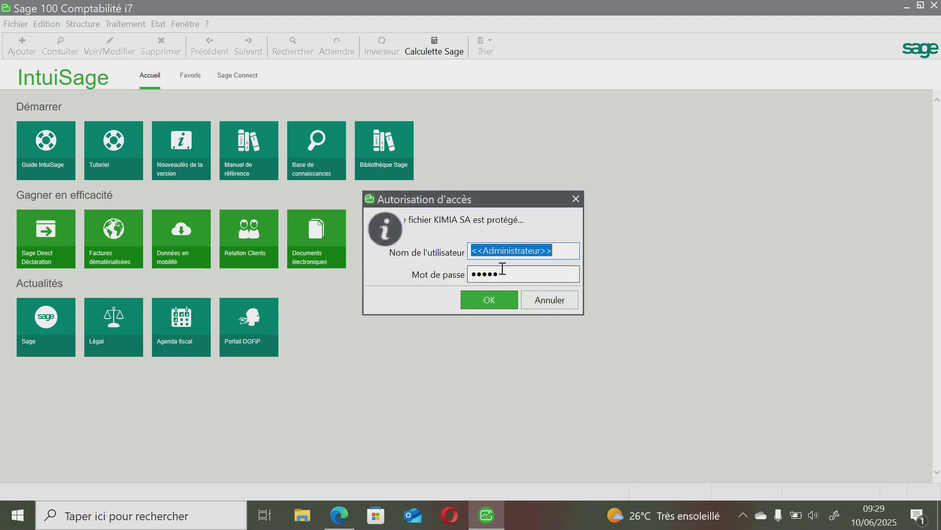
pyautogui.click(508, 273)
pyautogui.click(478, 253)
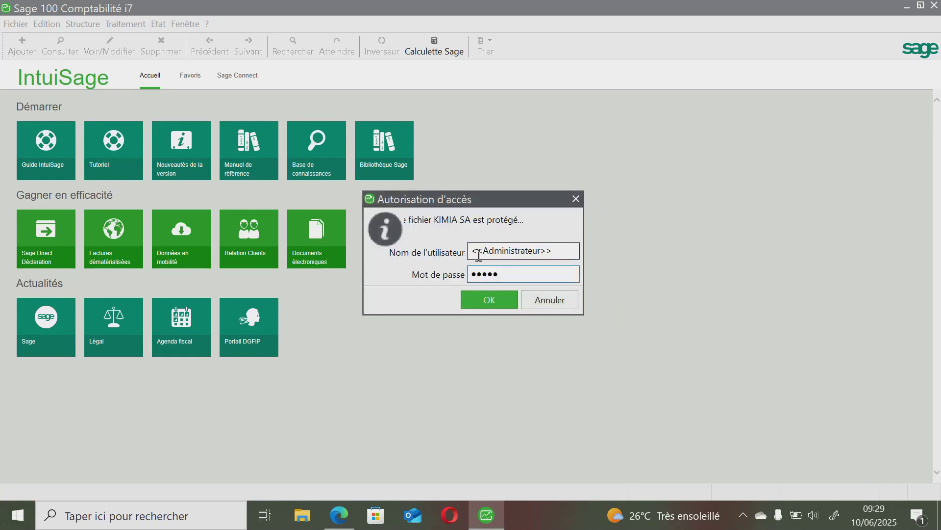
pyautogui.press('BackSpace')
pyautogui.click(555, 249)
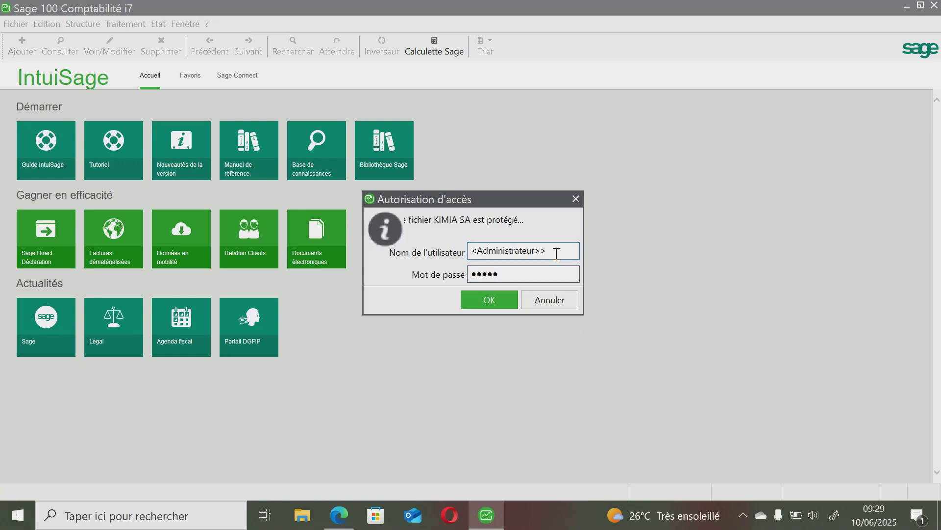
pyautogui.press('BackSpace')
pyautogui.click(515, 300)
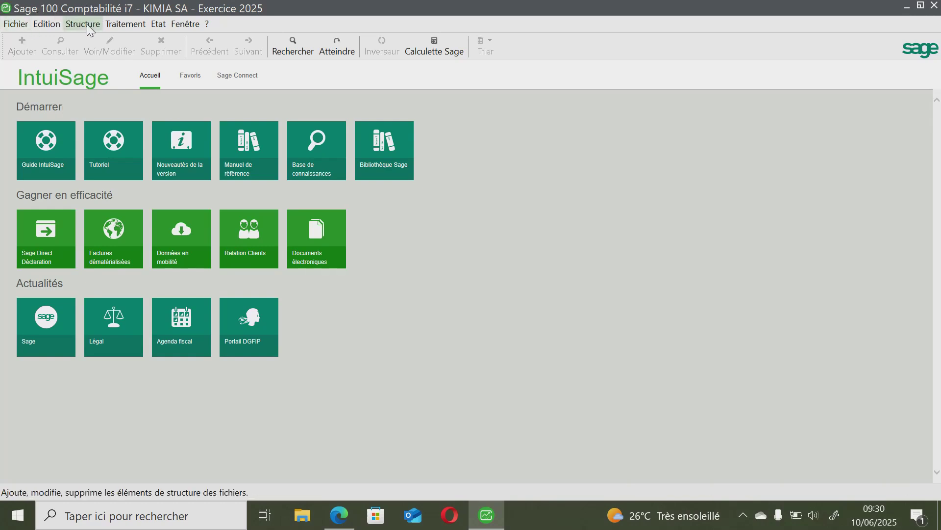
# Step: Start a new general account in the chart of accounts with number 101000 and title CAPITAL SOCIAL
pyautogui.click(83, 24)
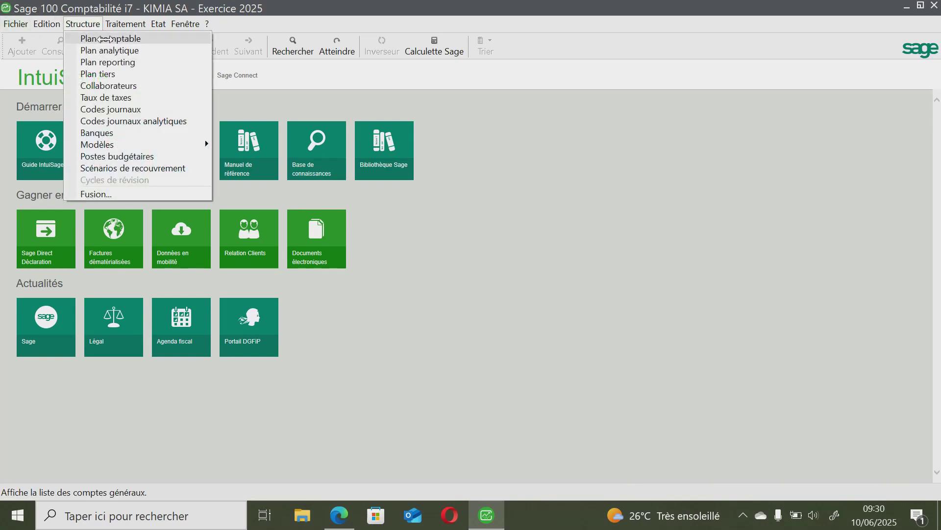
pyautogui.click(105, 40)
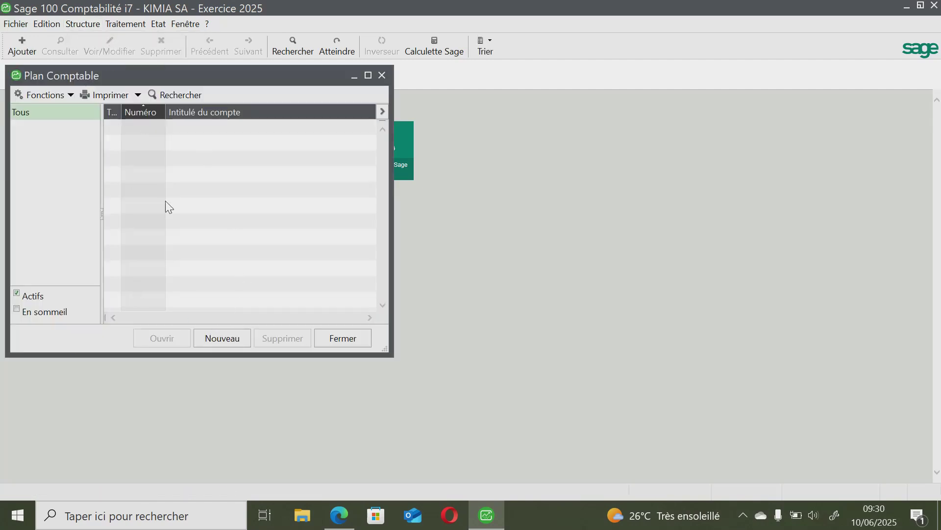
pyautogui.click(232, 343)
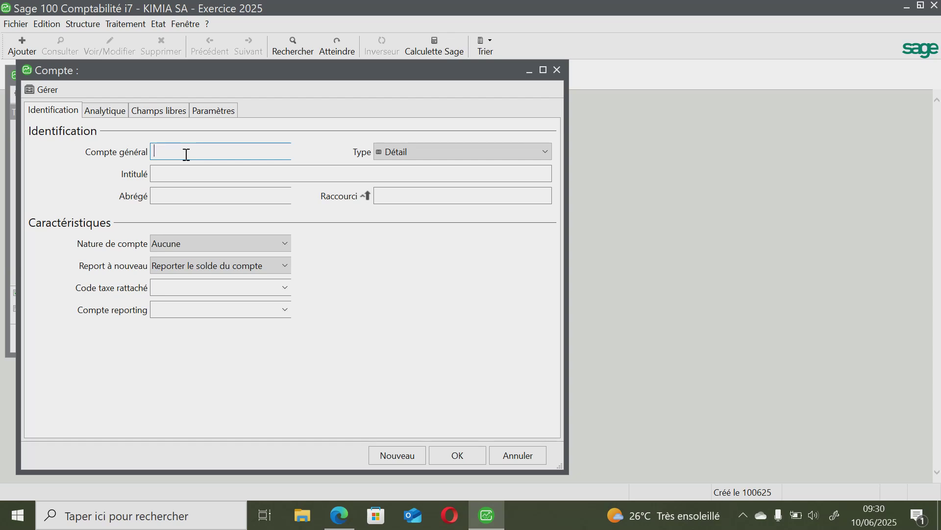
pyautogui.write('101000')
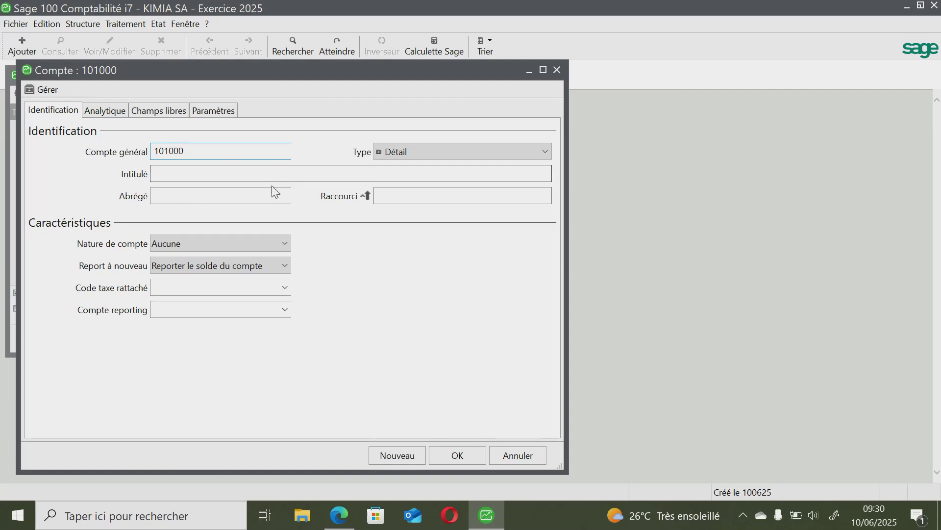
pyautogui.click(204, 175)
pyautogui.write('CAPITAL SOCIAL')
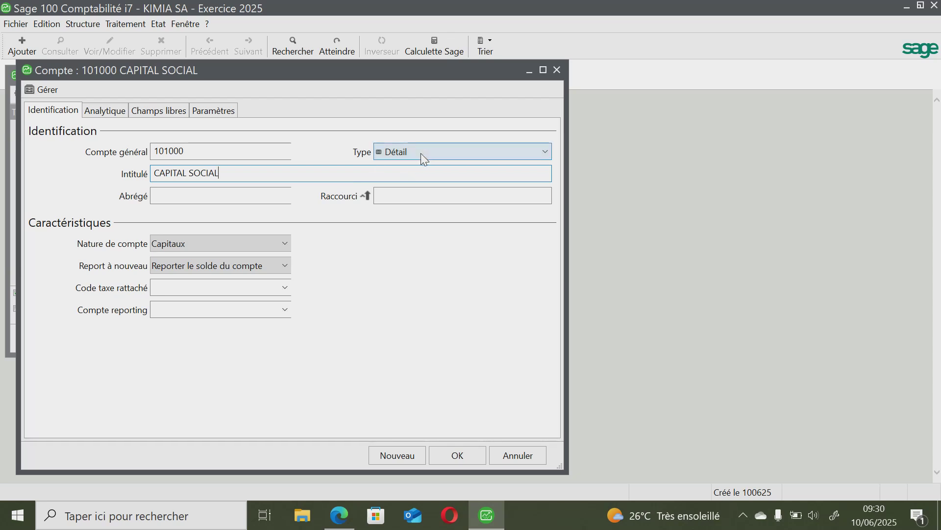
# Step: Review the account type options and set the abbreviation of the CAPITAL SOCIAL account to K
pyautogui.click(420, 153)
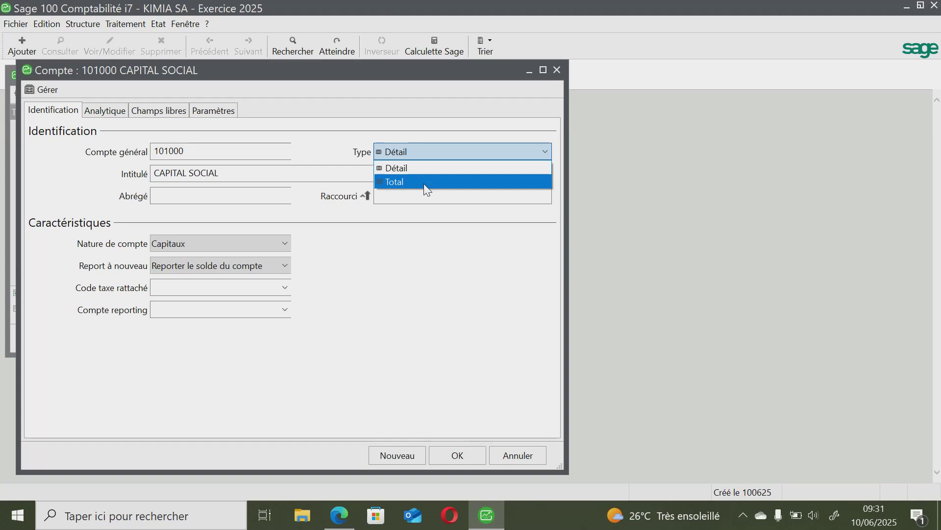
pyautogui.click(339, 195)
pyautogui.click(280, 194)
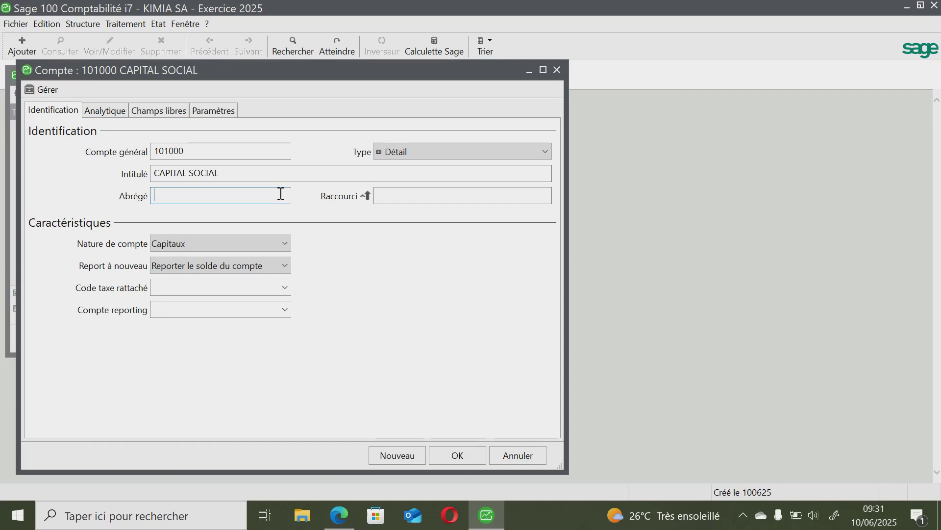
pyautogui.write('C')
pyautogui.press('BackSpace')
pyautogui.write('K')
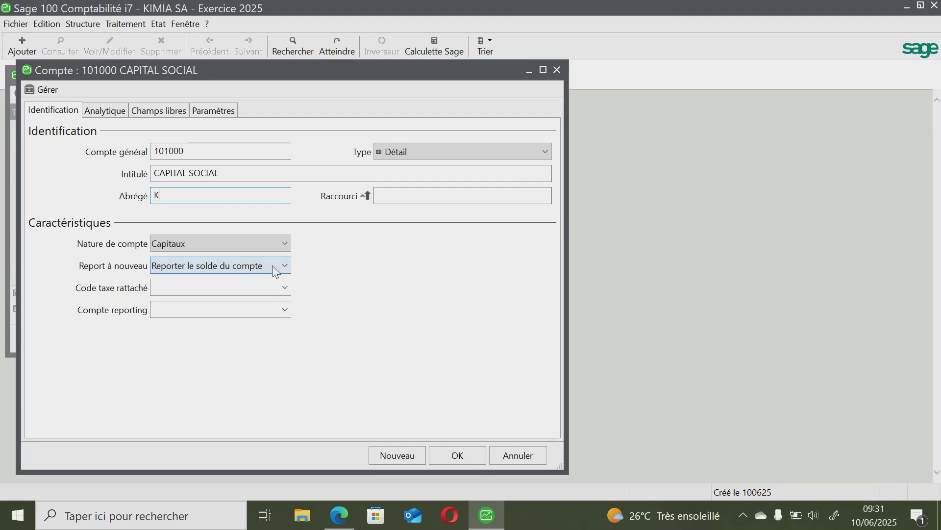
# Step: Enable entry in the FCFA currency and third-party account entry for account 101000, and save it to begin a new account
pyautogui.click(214, 113)
pyautogui.click(133, 153)
pyautogui.click(339, 152)
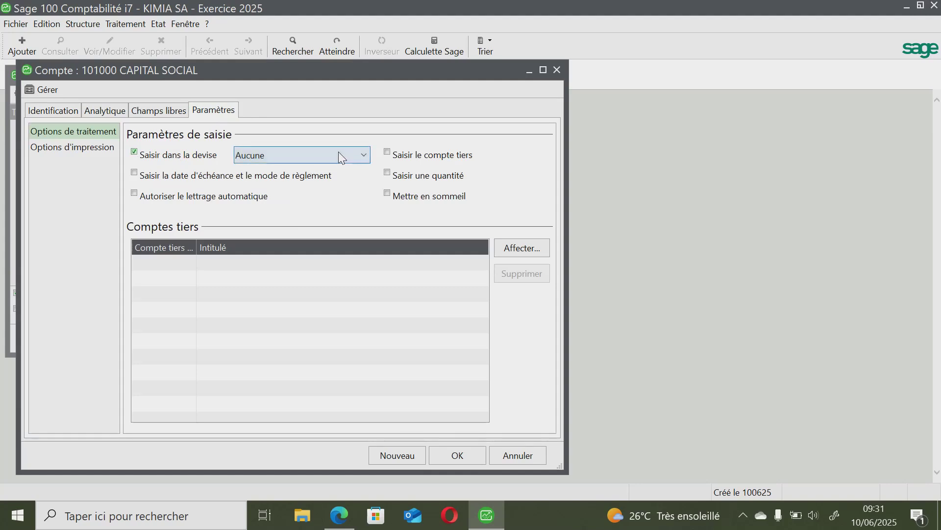
pyautogui.click(339, 153)
pyautogui.click(306, 184)
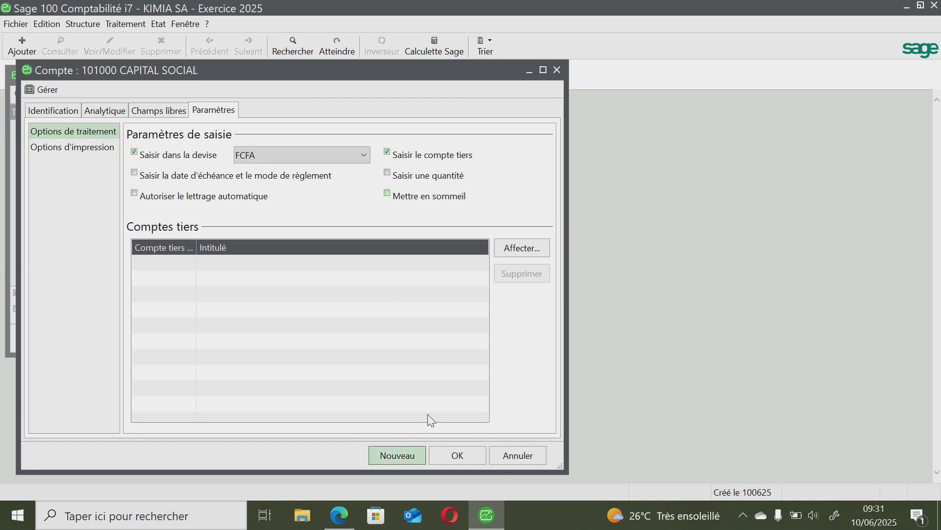
pyautogui.click(401, 454)
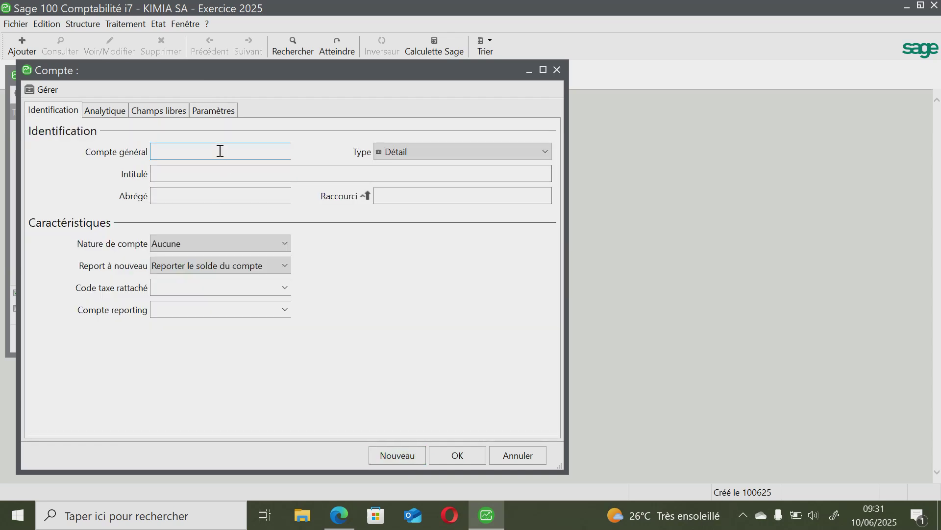
# Step: Identify the new general account as number 411000, title CLIENT and abbreviation CLT
pyautogui.write('411000')
pyautogui.click(218, 170)
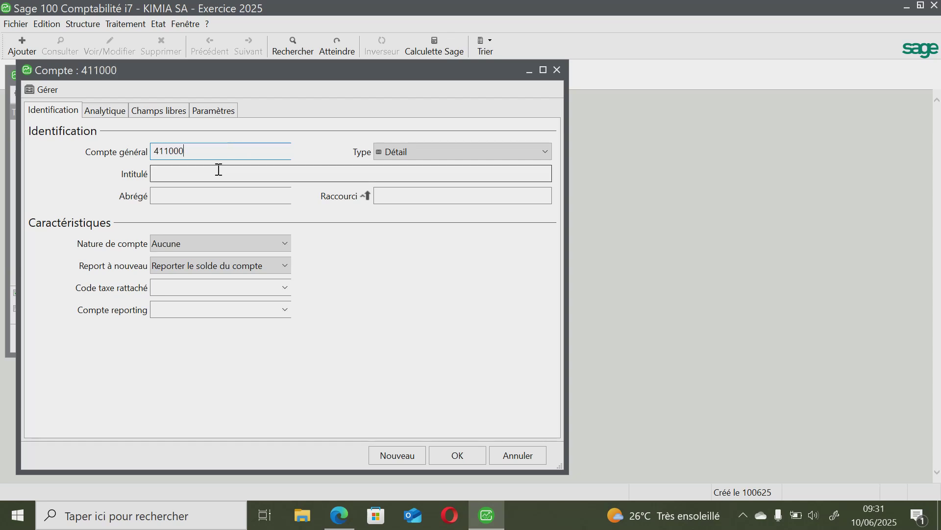
pyautogui.write('CLIENT')
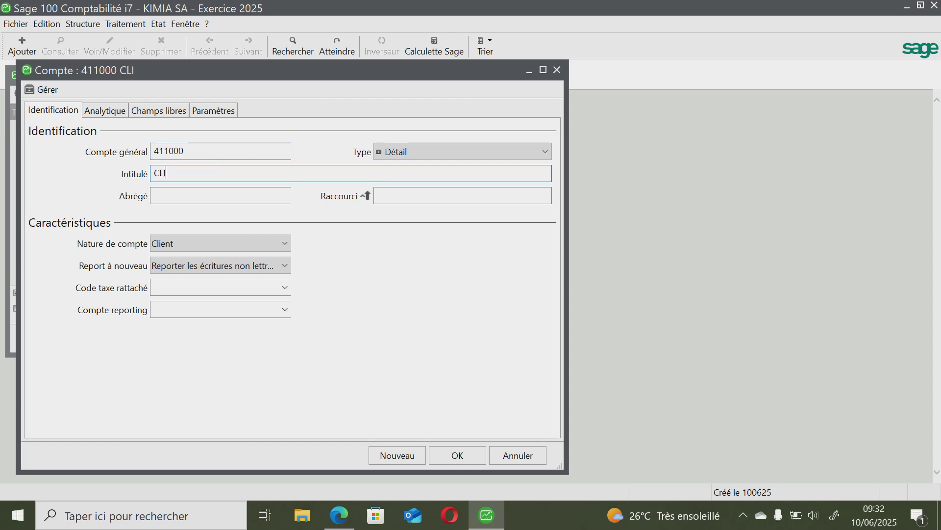
pyautogui.click(208, 199)
pyautogui.write('CLT')
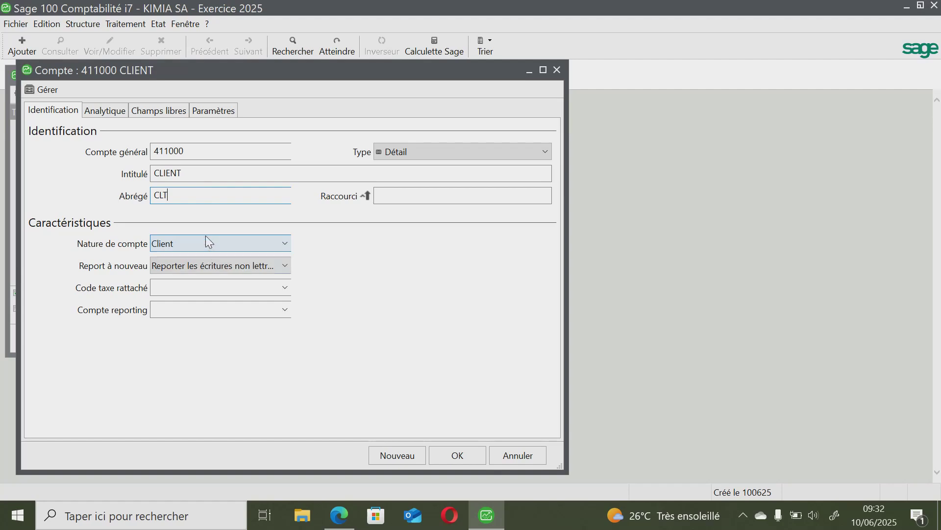
# Step: Enable entry in the FCFA currency for the CLIENT account, and save it to begin a new account
pyautogui.click(212, 112)
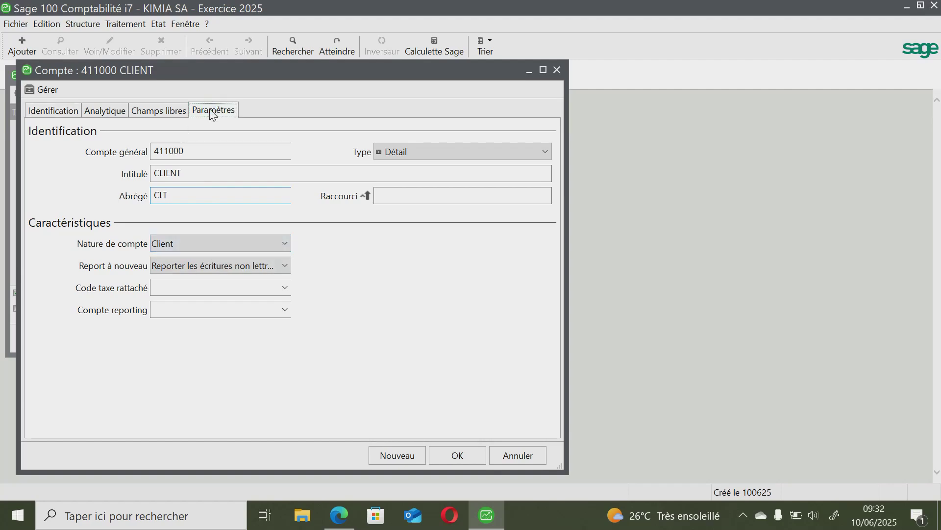
pyautogui.click(135, 152)
pyautogui.scroll(-1, 255, 155)
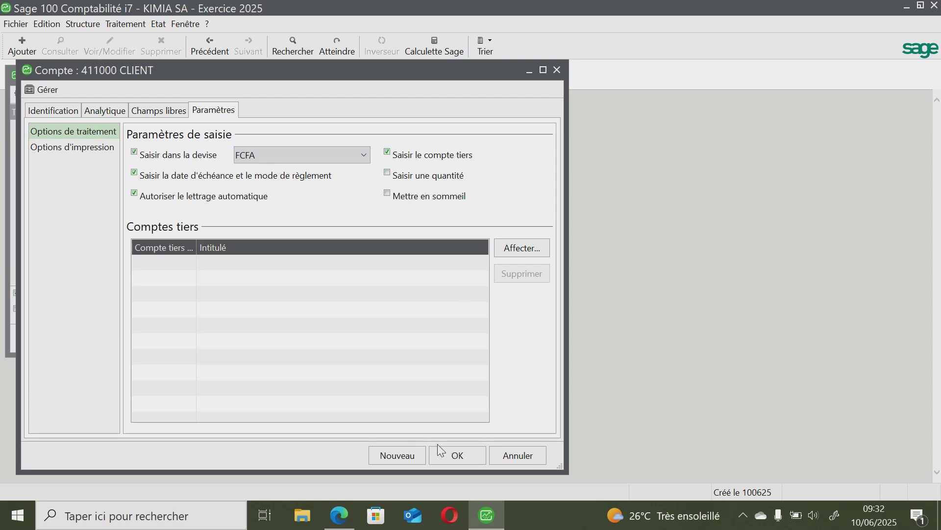
pyautogui.click(403, 455)
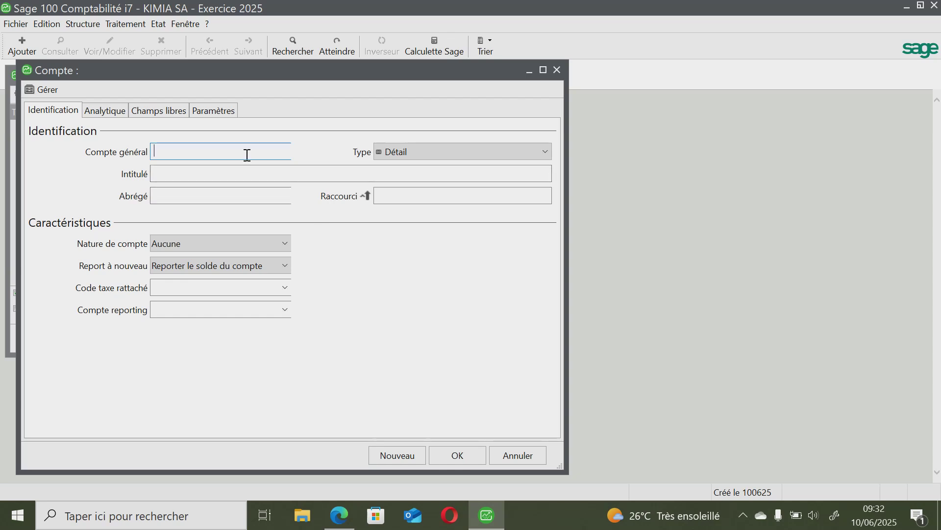
# Step: Fill in account 601000 titled Achat des marchandises, abbreviation AM, with the carry-forward option Reporter le solde du compte
pyautogui.write('601')
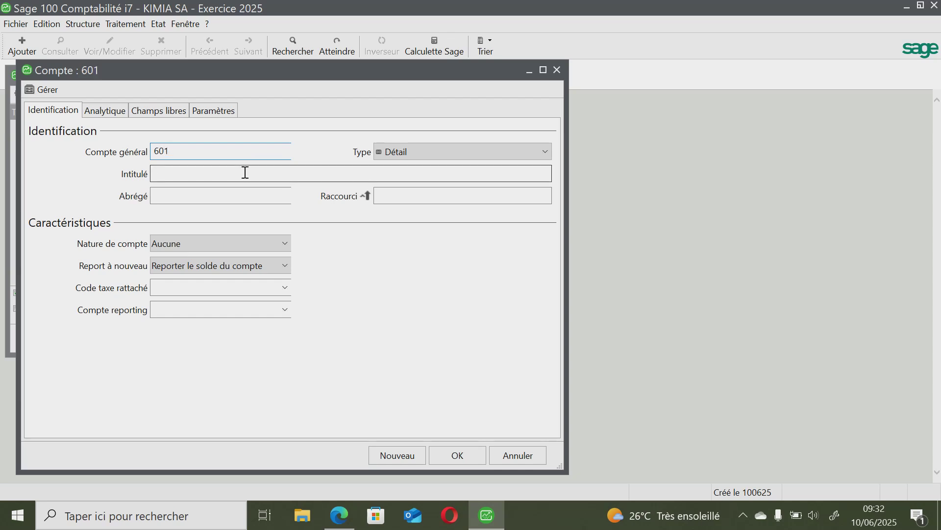
pyautogui.write('000')
pyautogui.click(215, 167)
pyautogui.write('Ach')
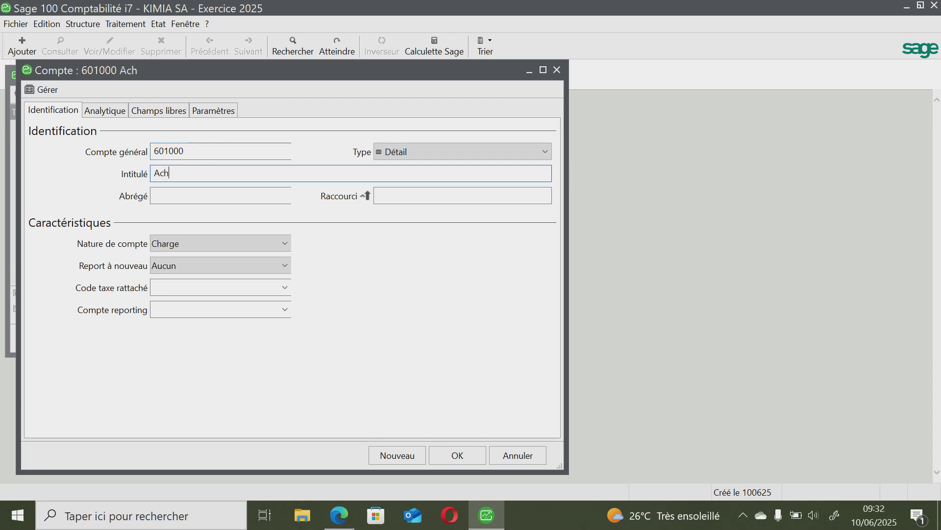
pyautogui.write('at des marchan')
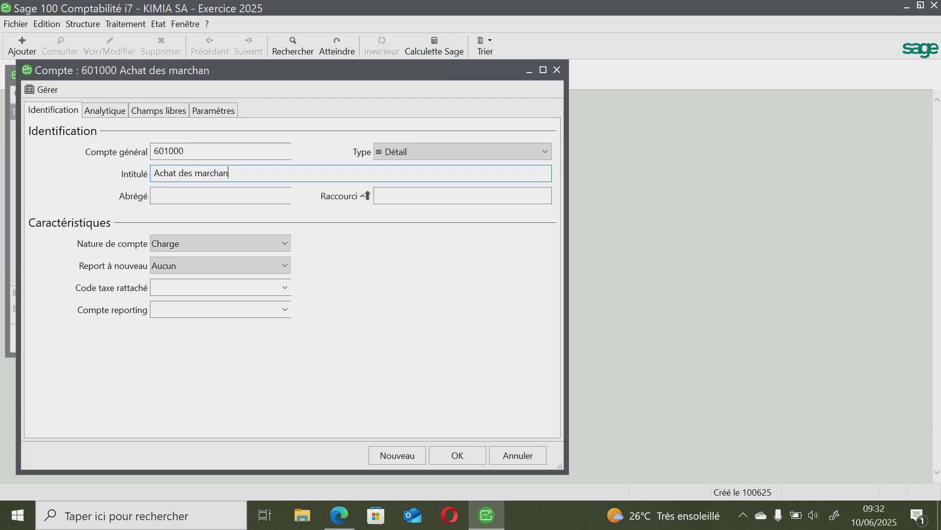
pyautogui.write('dises')
pyautogui.click(169, 194)
pyautogui.write('A')
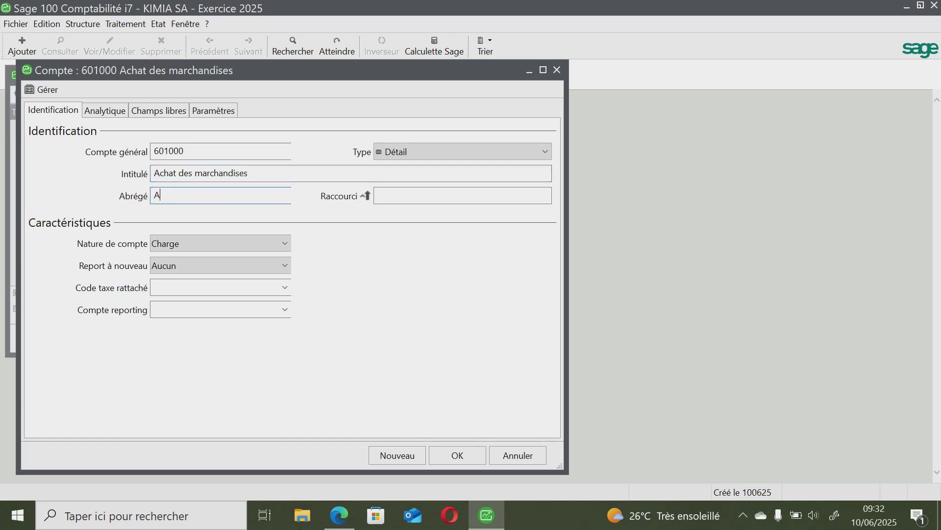
pyautogui.write('M')
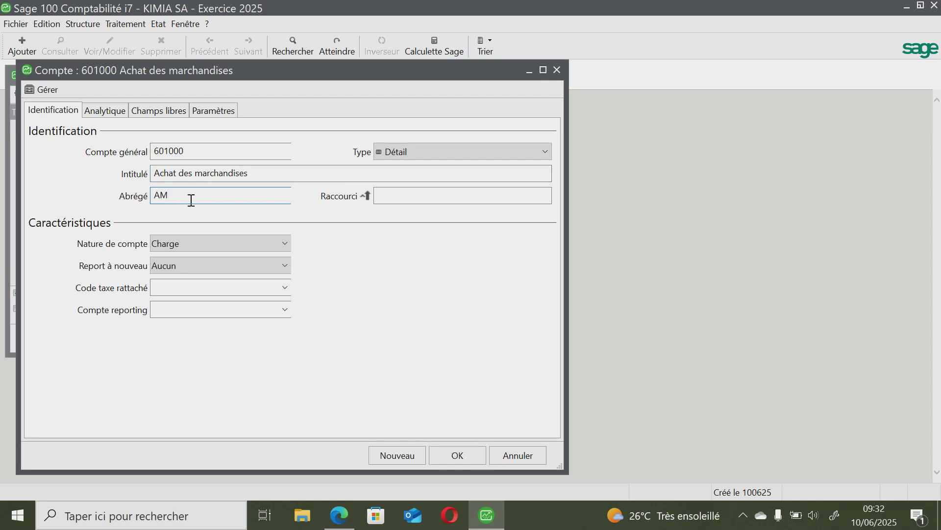
pyautogui.click(210, 262)
pyautogui.click(225, 292)
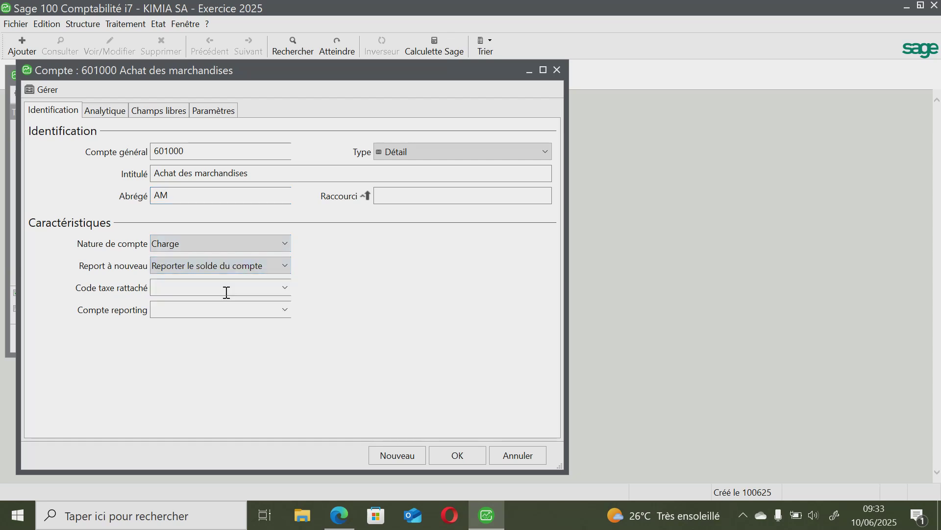
# Step: Enable entry in the FCFA currency and third-party account entry for account 601000
pyautogui.click(223, 110)
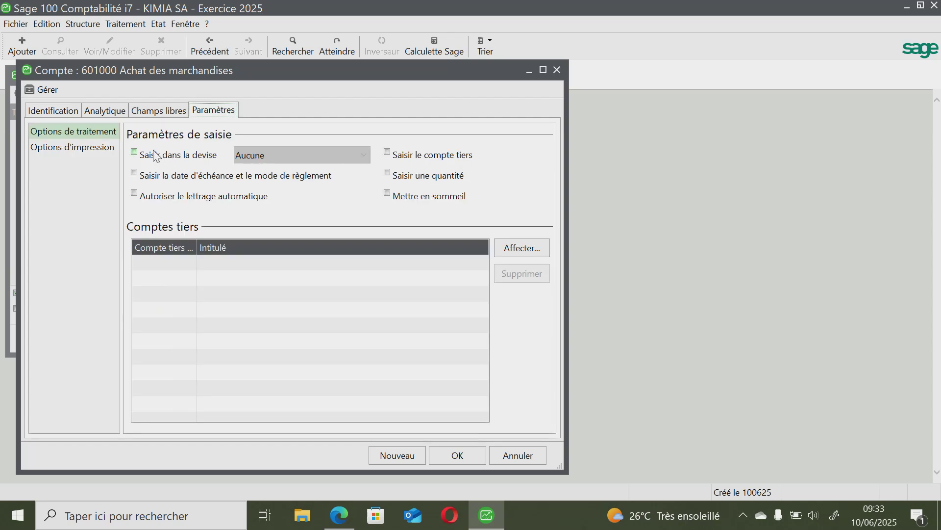
pyautogui.click(140, 154)
pyautogui.click(265, 158)
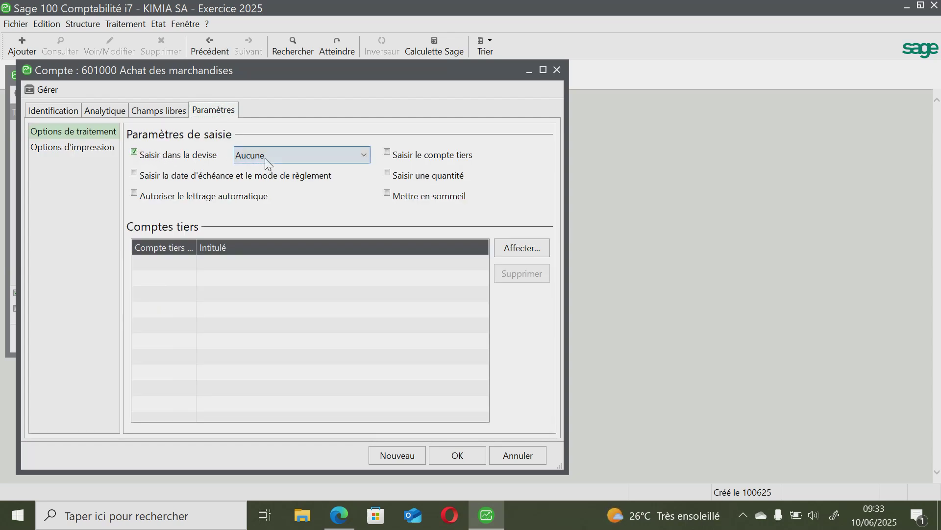
pyautogui.click(273, 183)
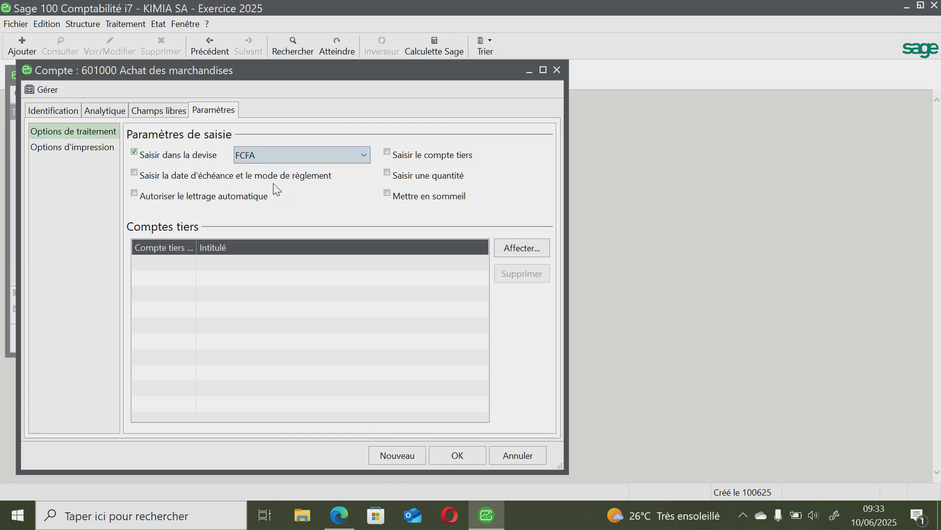
pyautogui.click(390, 153)
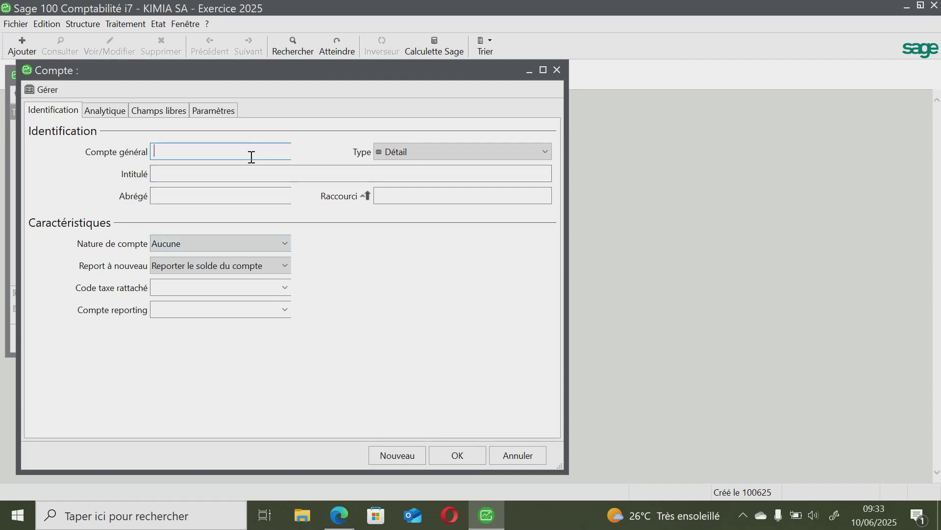
# Step: Give the new general account the number 521000 and the title Banque Locale
pyautogui.write('521000')
pyautogui.click(257, 178)
pyautogui.write('Banqy')
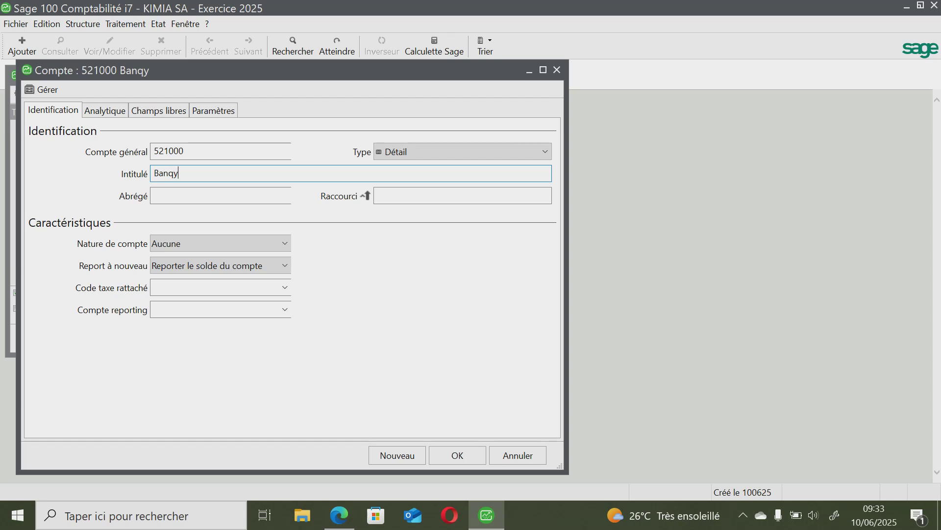
pyautogui.press('BackSpace')
pyautogui.write('ue Locale')
# Step: Set the Banque Locale account's abbreviation to BQL and its account nature to Banque
pyautogui.click(240, 197)
pyautogui.write('B')
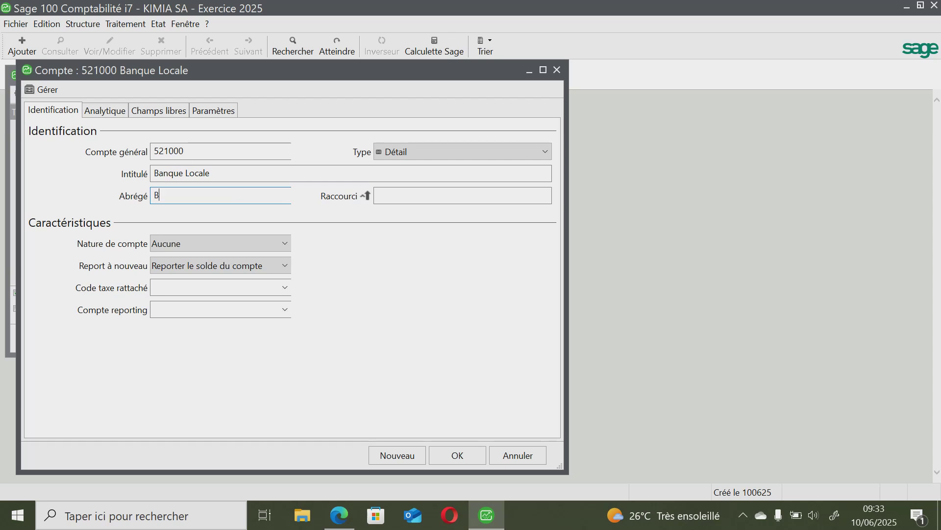
pyautogui.write('a')
pyautogui.press('BackSpace')
pyautogui.write('QL')
pyautogui.click(268, 249)
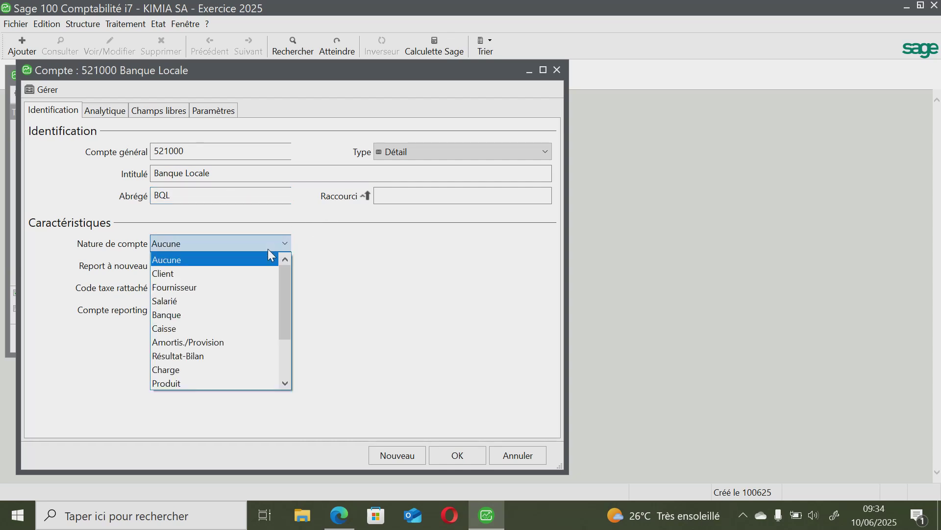
pyautogui.click(254, 316)
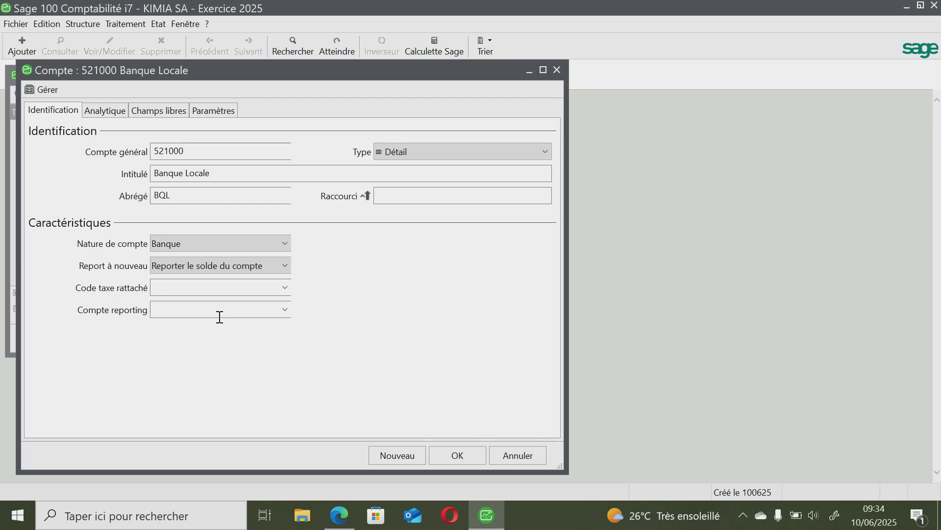
# Step: Enable entry in the FCFA currency, due date and payment method entry, and third-party account entry for the Banque Locale account
pyautogui.click(217, 116)
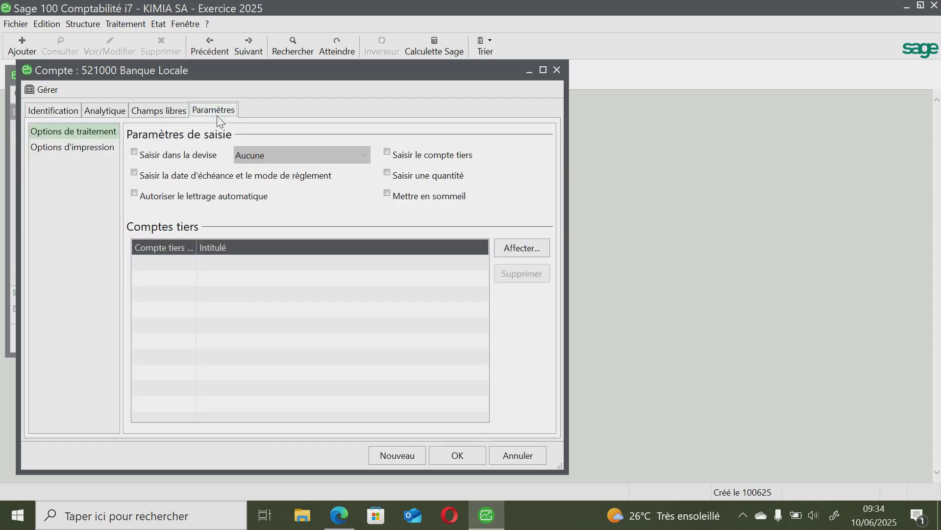
pyautogui.click(134, 153)
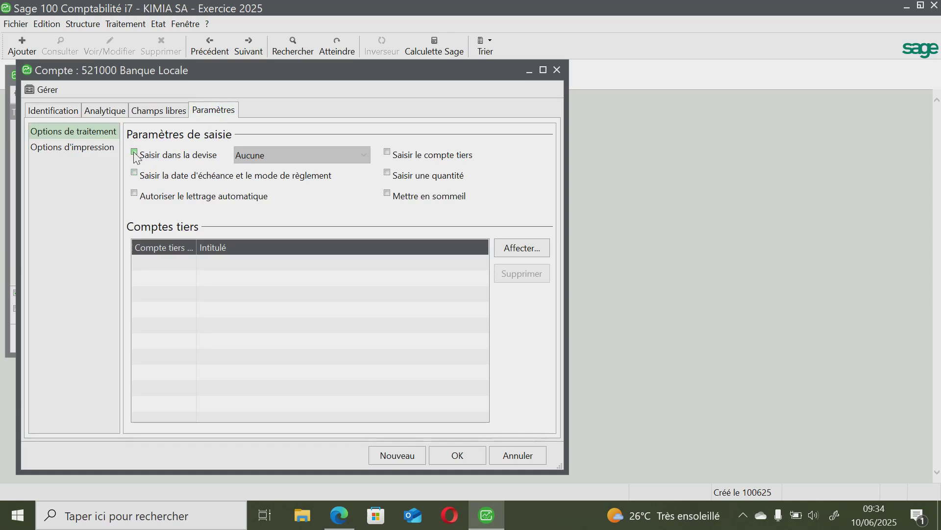
pyautogui.click(272, 153)
pyautogui.click(275, 184)
pyautogui.click(387, 152)
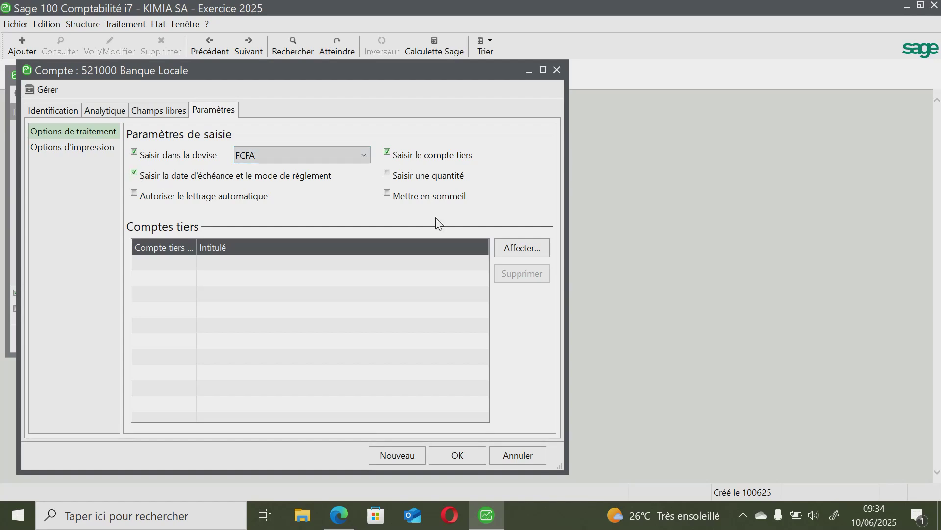
# Step: Start a new general account numbered 401000 with the title Fournisseur and the abbreviation fr
pyautogui.click(407, 458)
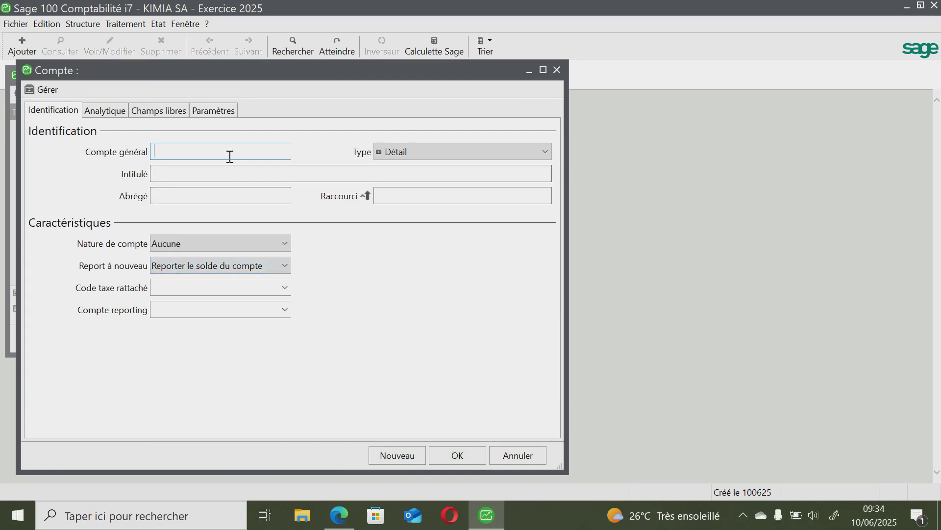
pyautogui.write('401000')
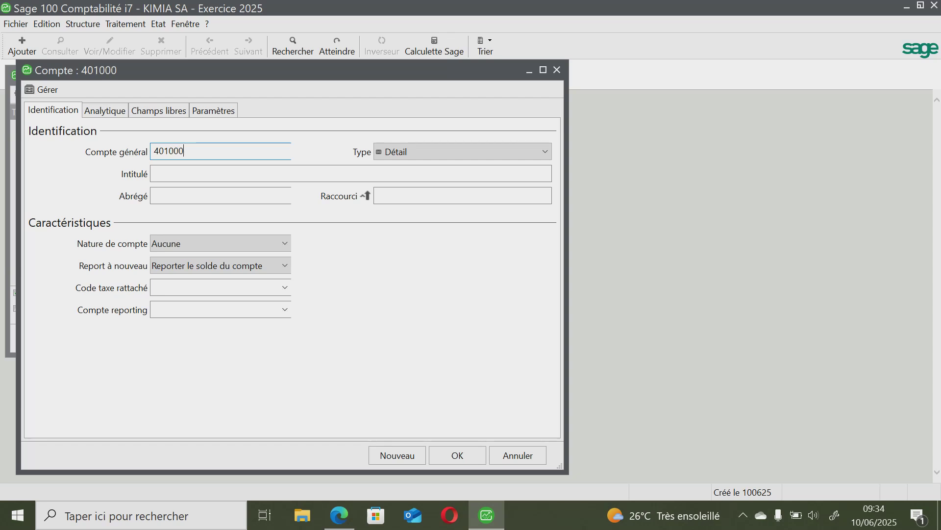
pyautogui.click(242, 171)
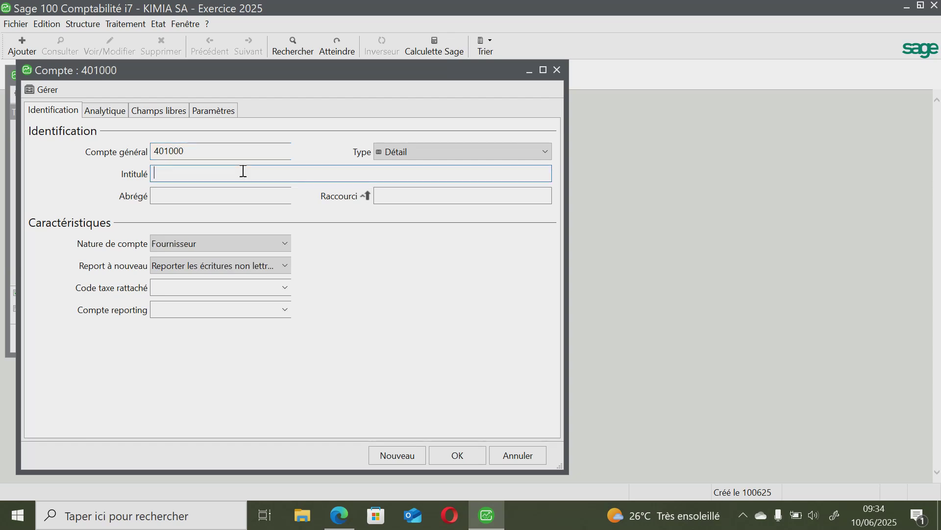
pyautogui.write('Fournisseur')
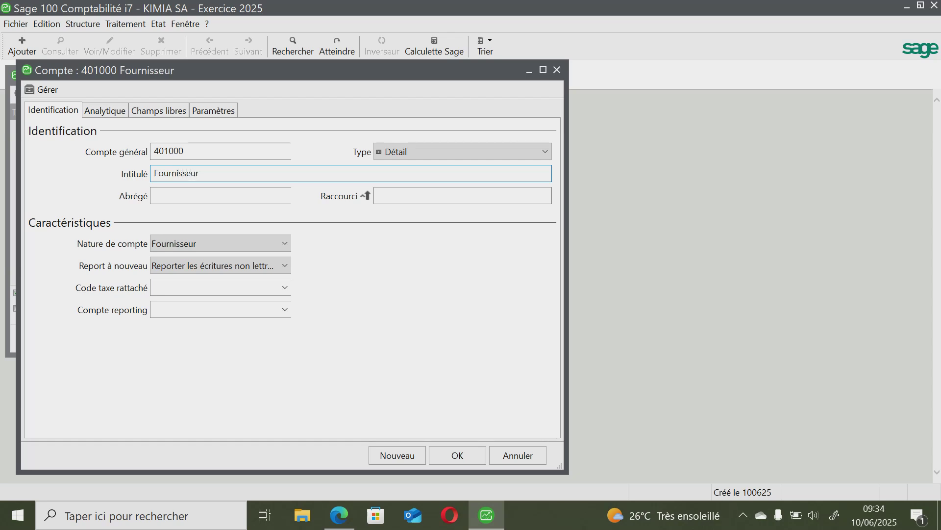
pyautogui.click(212, 195)
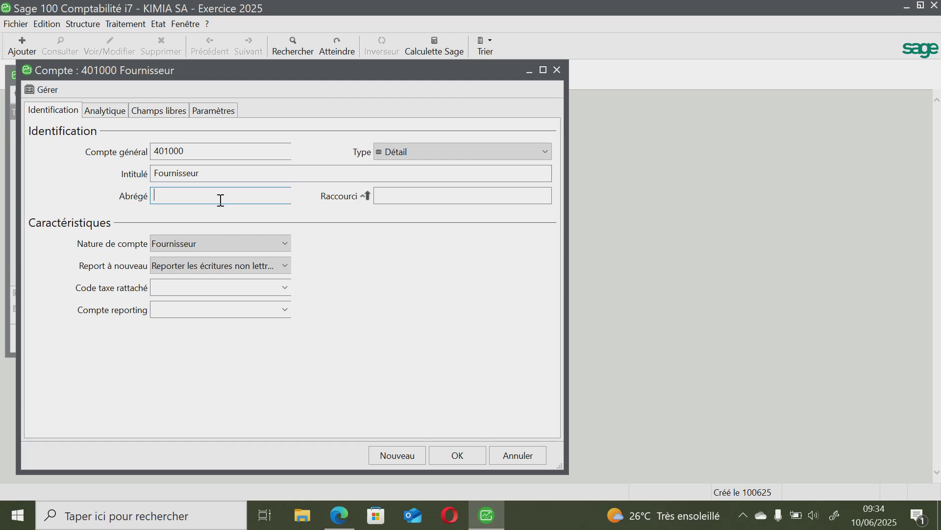
pyautogui.write('fr')
# Step: Enable entry in the FCFA currency for the Fournisseur account and save it to the chart of accounts
pyautogui.click(201, 116)
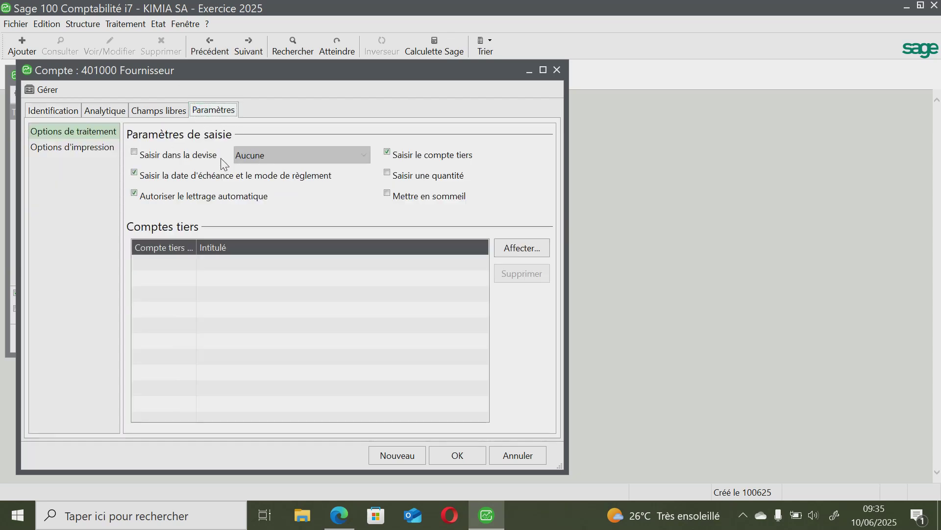
pyautogui.click(136, 155)
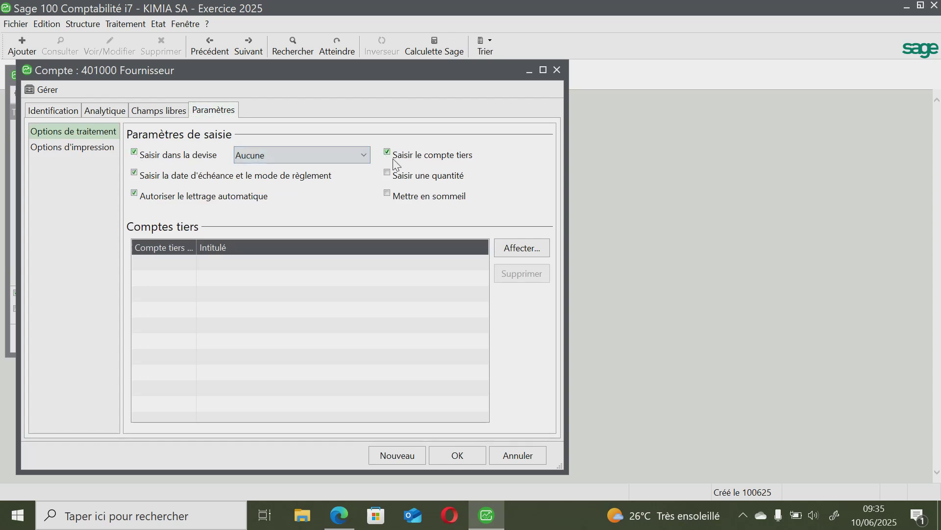
pyautogui.click(290, 155)
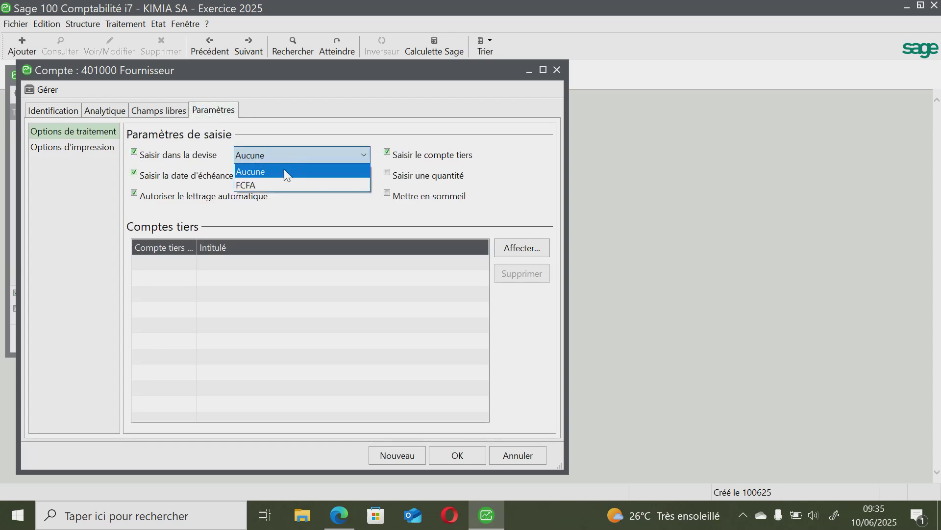
pyautogui.click(278, 184)
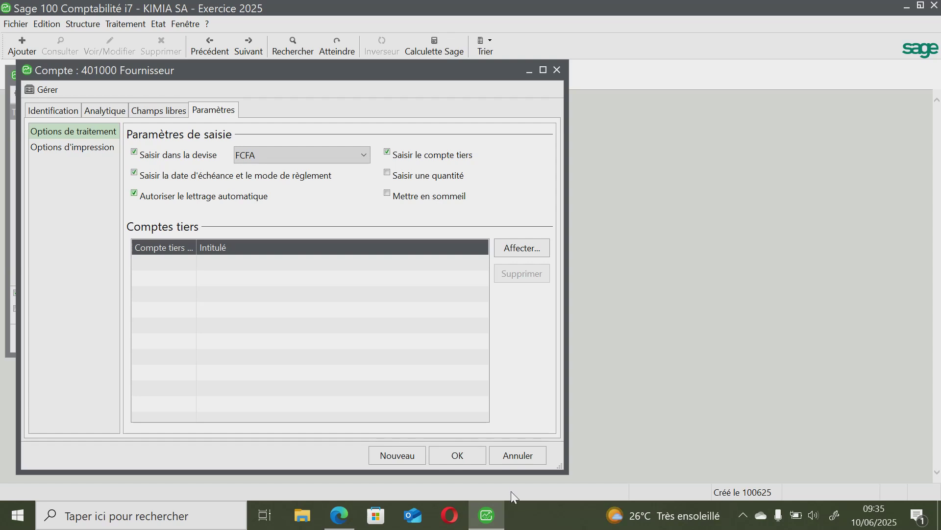
pyautogui.click(457, 457)
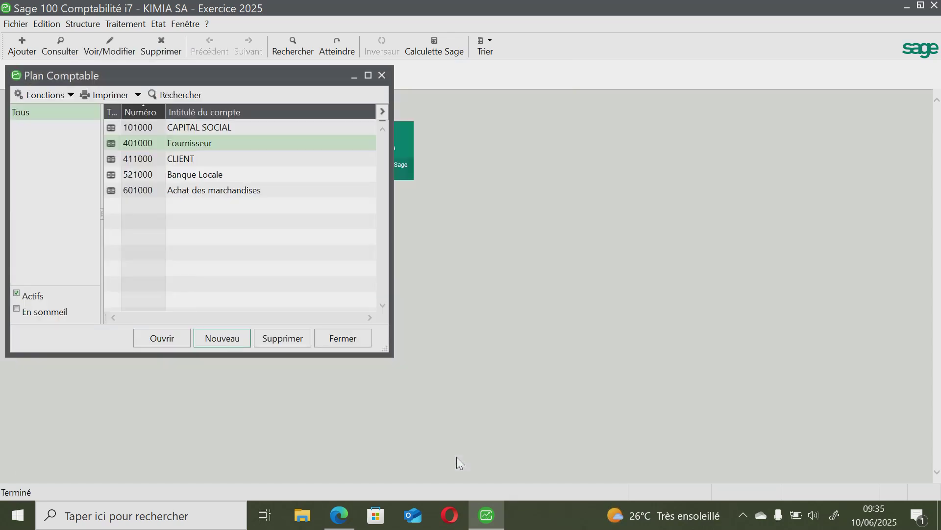